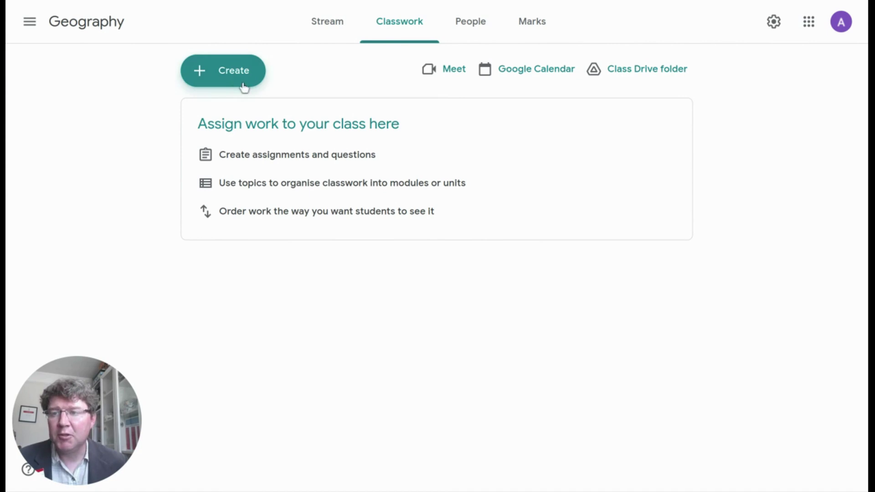
# Start a new assignment and attach the Google Earth project 'River Tees - Sources to Mouth' from Drive.
pyautogui.click(244, 82)
pyautogui.click(277, 128)
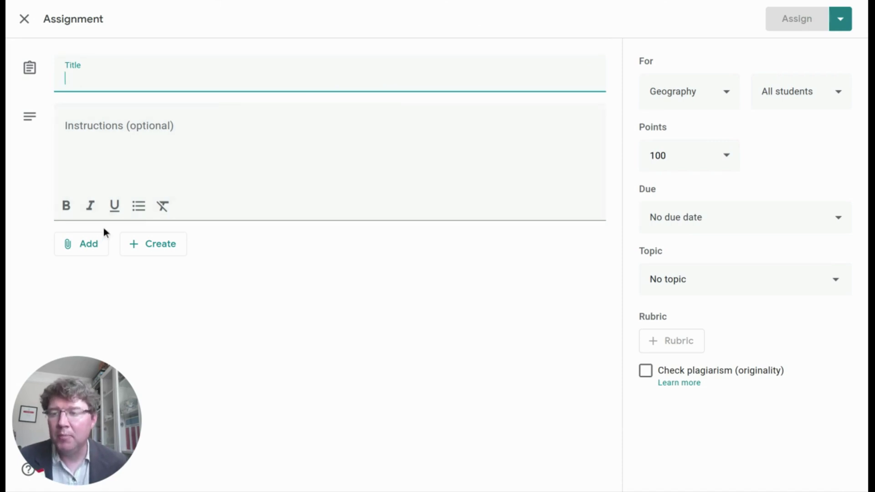
pyautogui.click(87, 248)
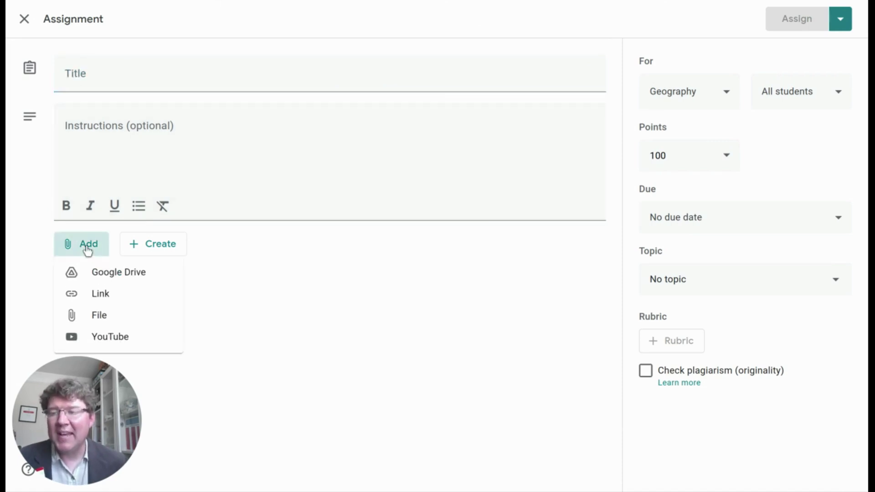
pyautogui.click(138, 281)
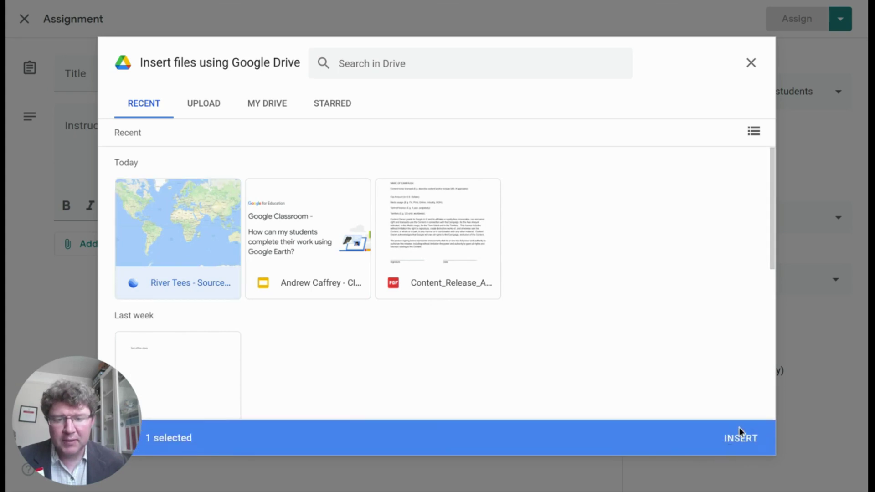
pyautogui.click(738, 440)
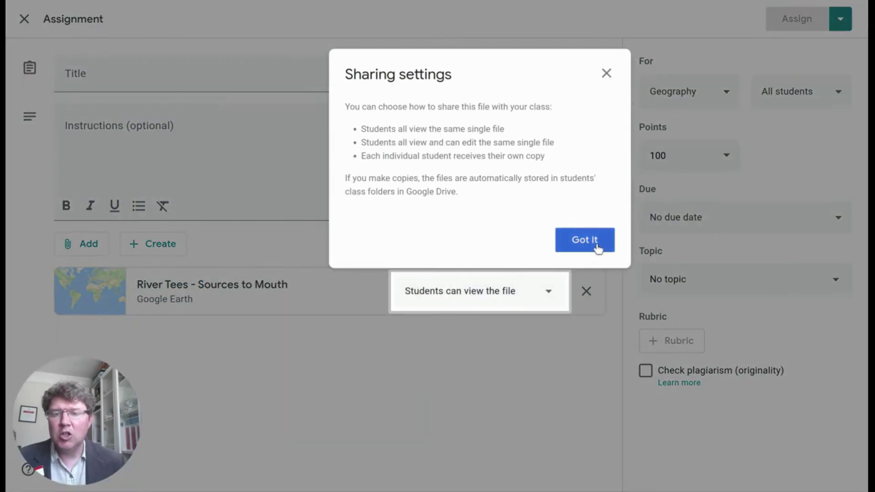
pyautogui.click(584, 240)
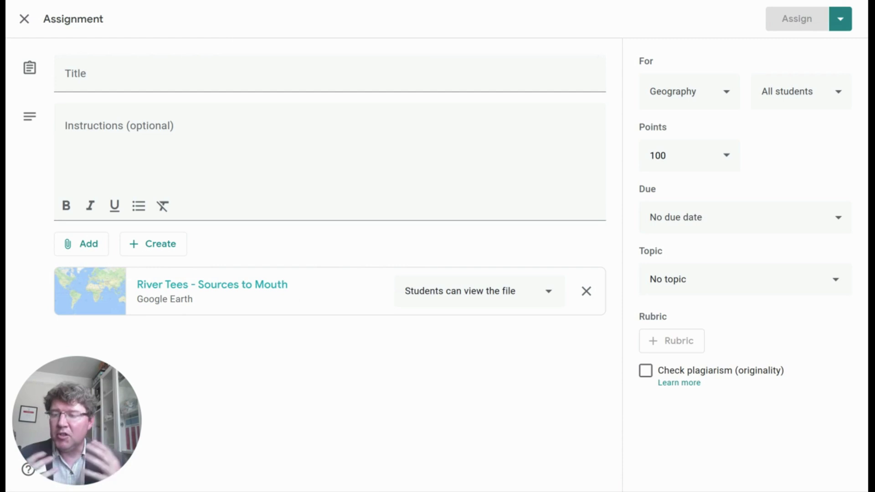
# Set the River Tees attachment to 'Make a copy for each student'.
pyautogui.click(484, 285)
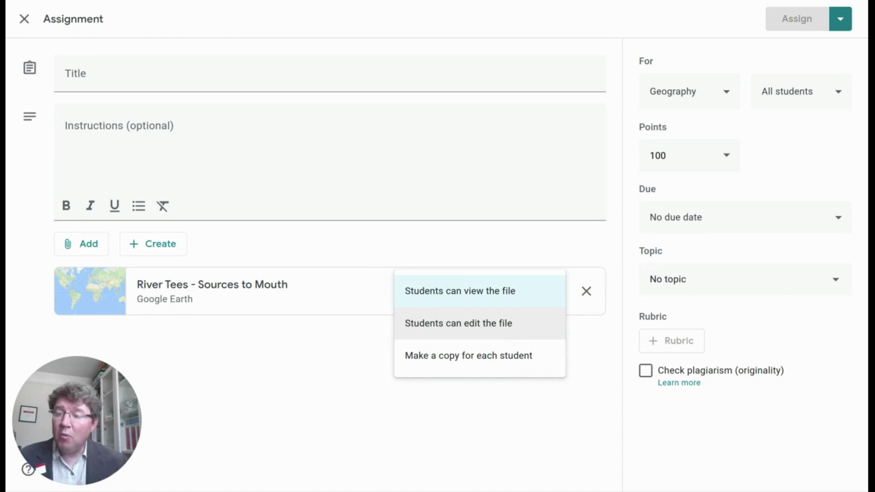
pyautogui.click(468, 360)
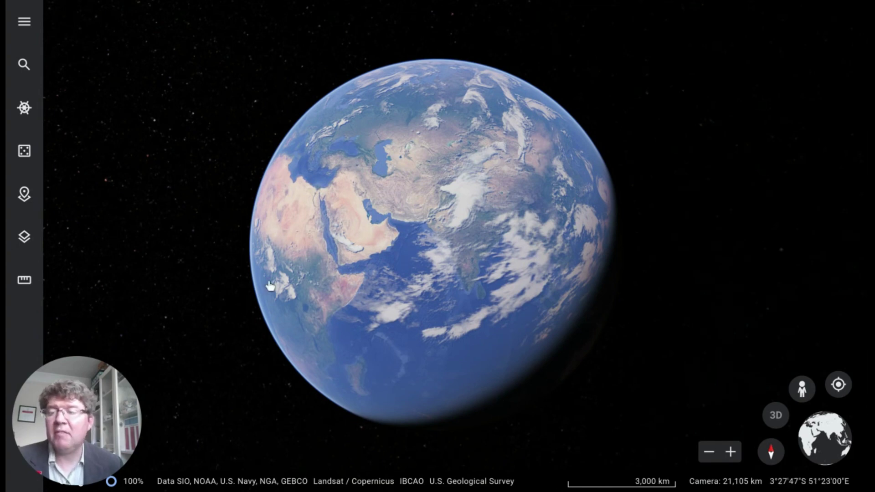
# From the Projects list, create a new empty Google Earth project stored in Google Drive.
pyautogui.click(21, 205)
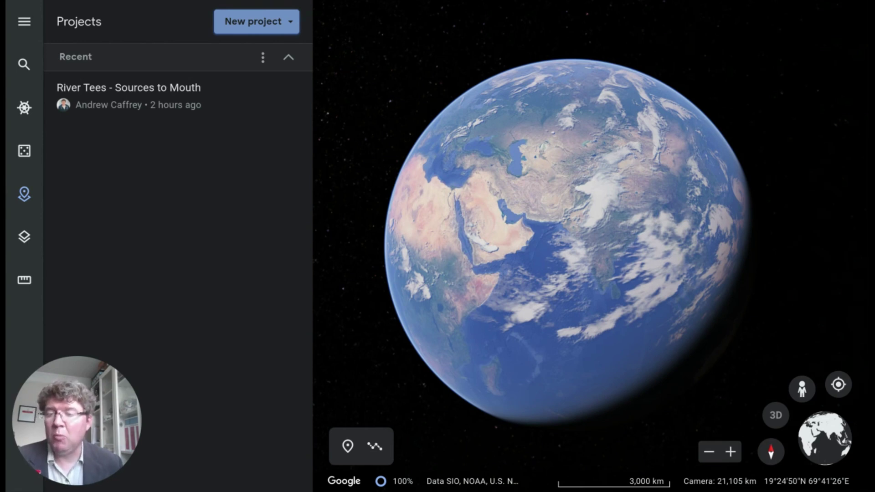
pyautogui.click(261, 26)
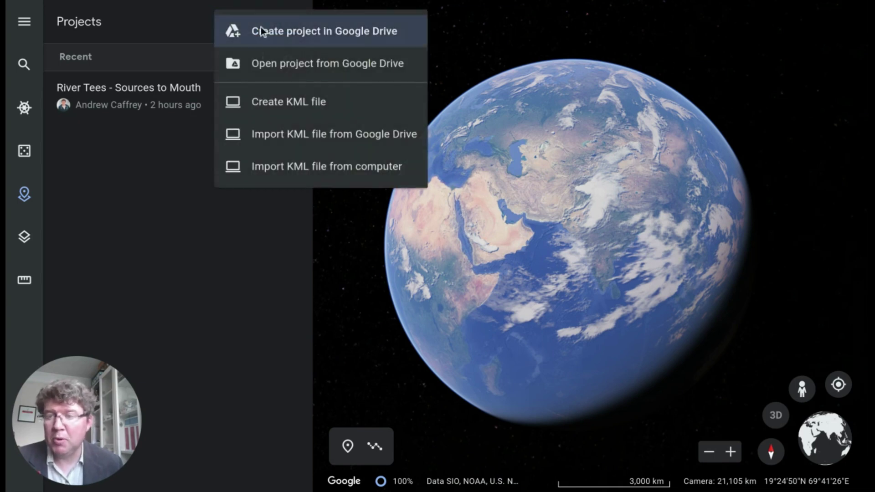
pyautogui.click(288, 40)
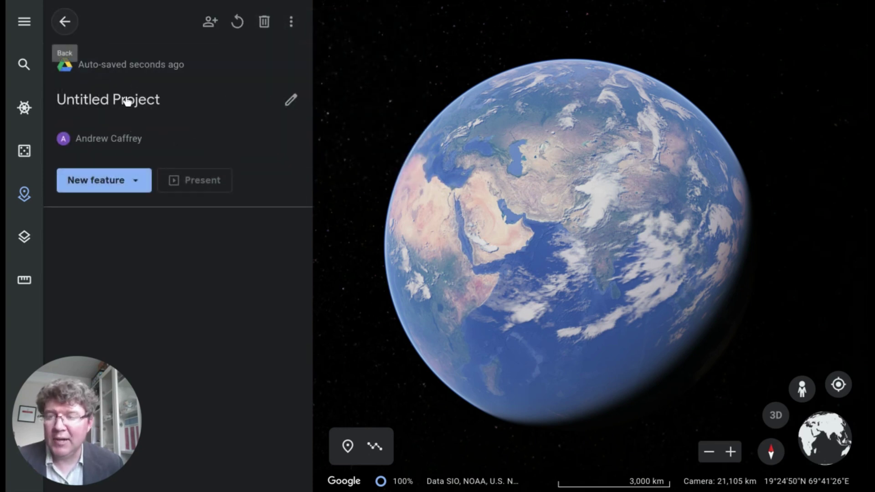
# Rename the untitled project to 'Class Project' and start a place search as its new feature.
pyautogui.click(195, 106)
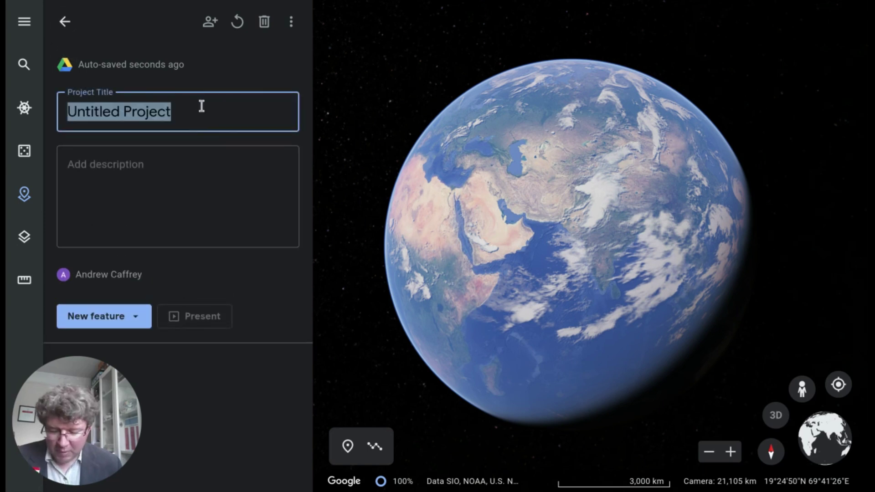
pyautogui.write('Class Project')
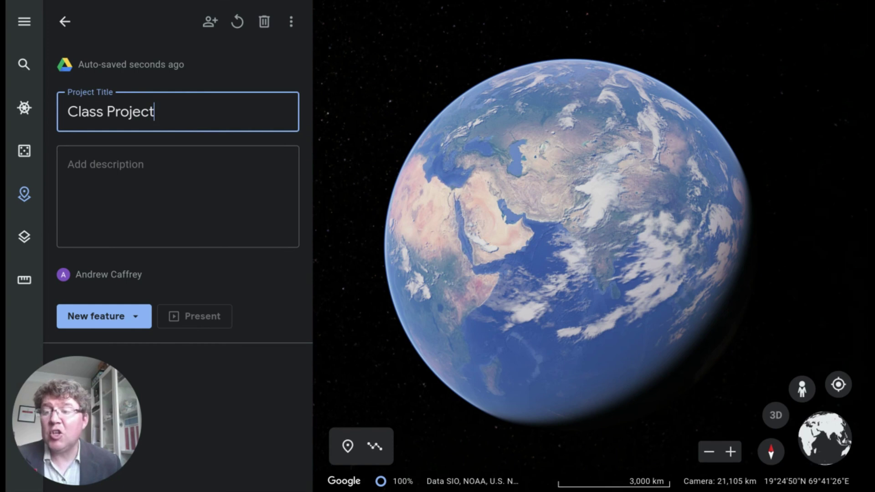
pyautogui.click(232, 485)
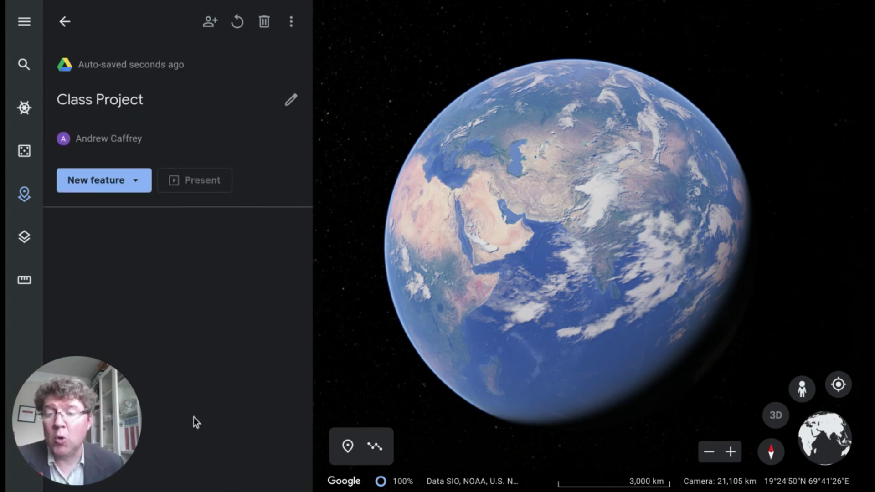
pyautogui.click(120, 179)
pyautogui.click(167, 199)
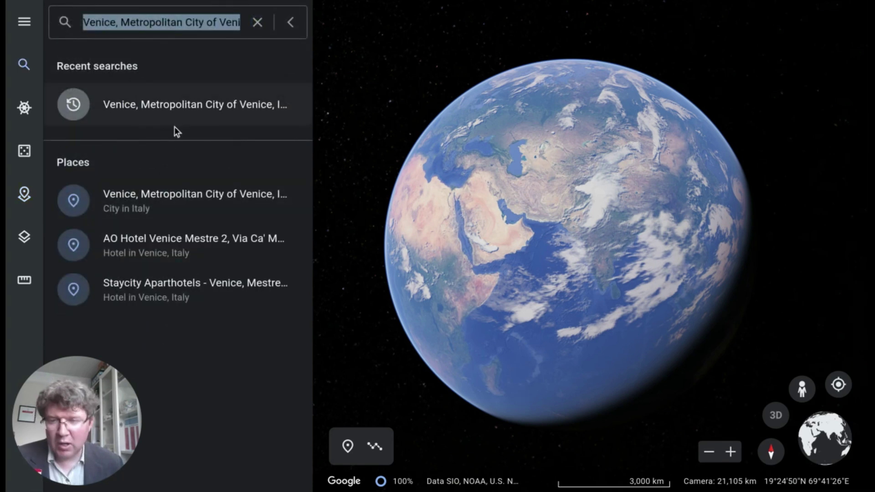
# Fly to the Venice, Metropolitan City of Venice result and save it into Class Project.
pyautogui.click(178, 201)
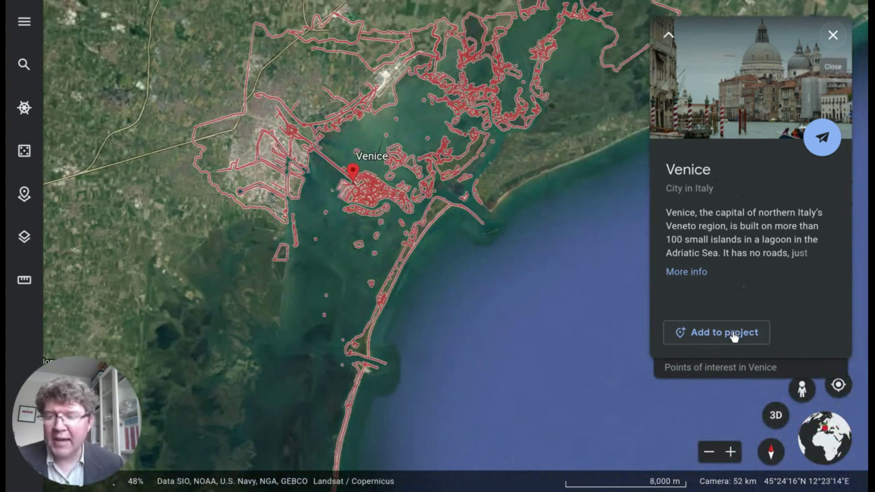
pyautogui.click(733, 336)
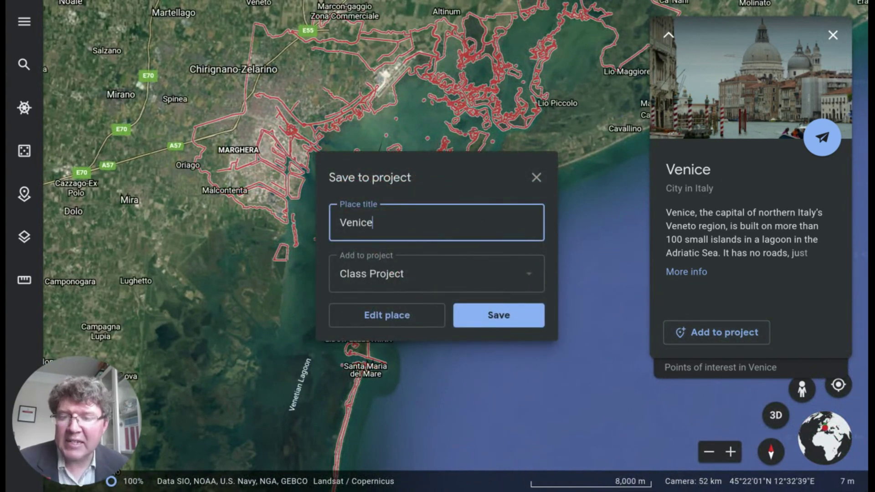
pyautogui.click(517, 324)
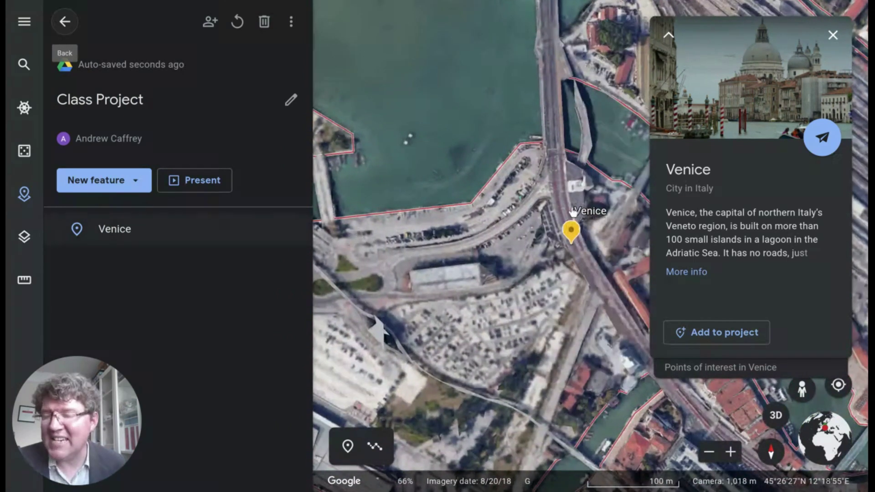
# Replace the Venice placemark's Google information with editable details and view the extra description formatting options.
pyautogui.moveTo(135, 210)
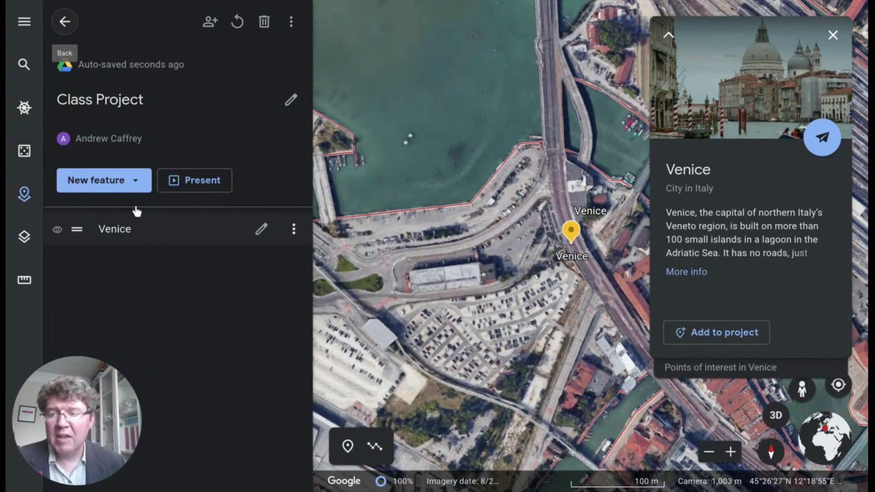
pyautogui.click(261, 231)
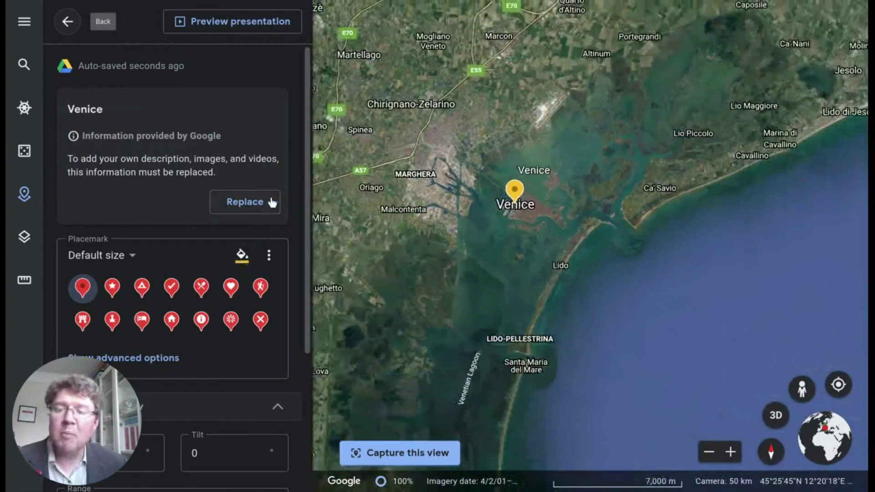
pyautogui.click(269, 195)
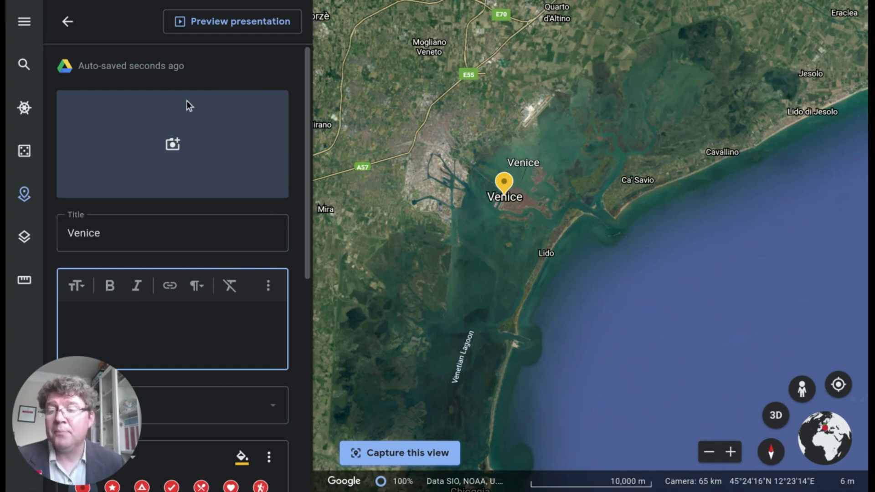
pyautogui.click(268, 286)
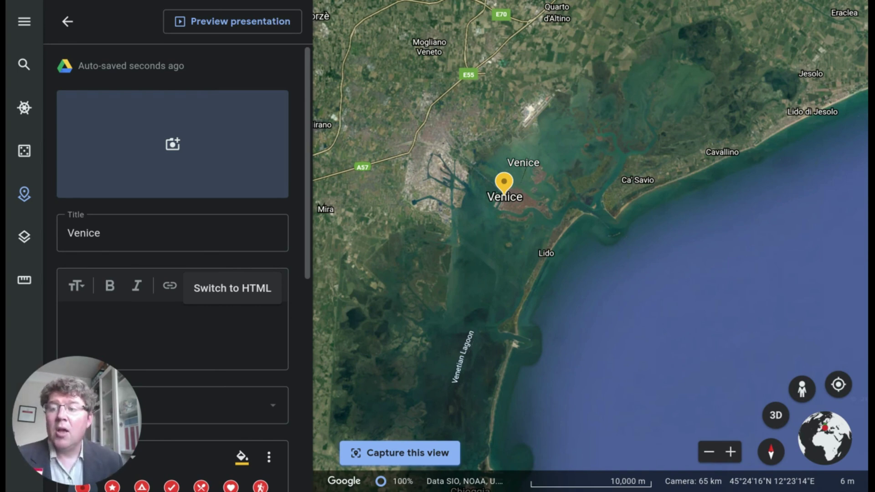
pyautogui.click(68, 24)
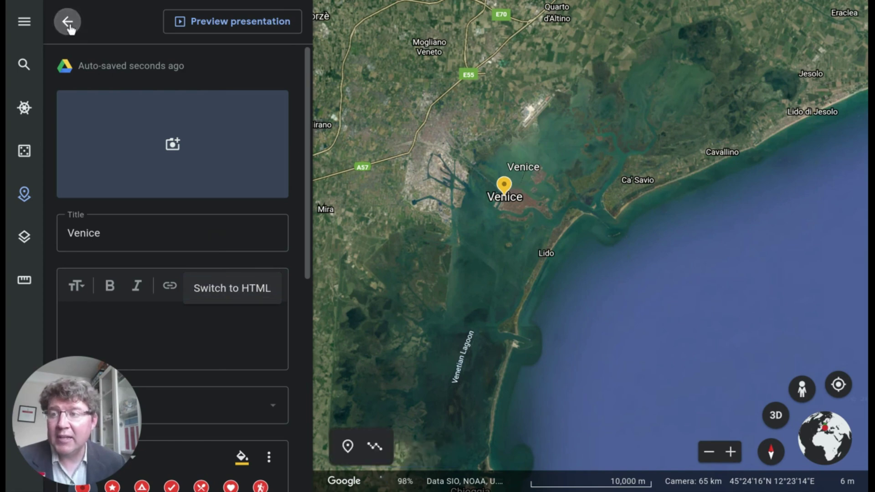
# Go back to Projects and present River Tees - Sources to Mouth from slide 1 of 9.
pyautogui.click(68, 24)
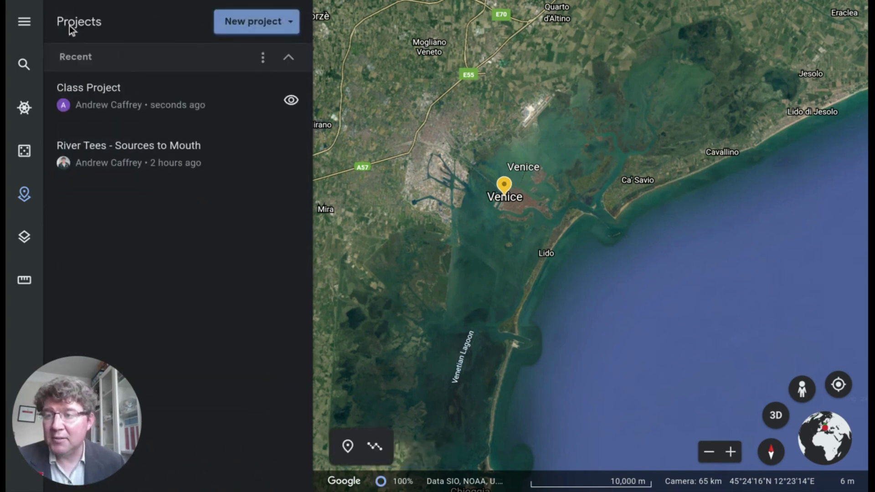
pyautogui.click(125, 143)
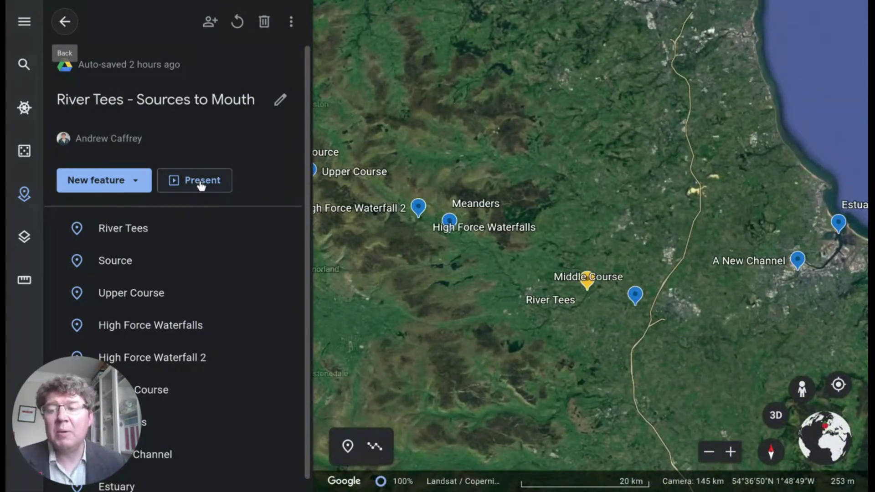
pyautogui.click(201, 182)
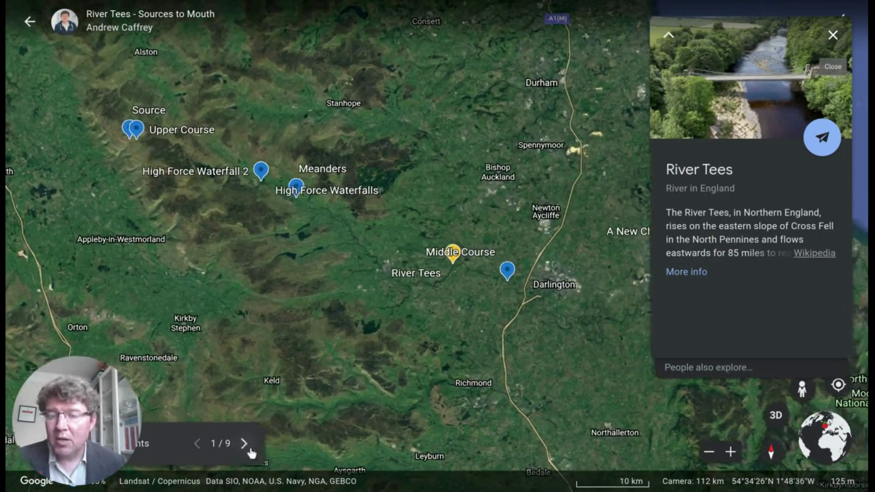
# Advance the River Tees presentation to its next slide.
pyautogui.click(249, 449)
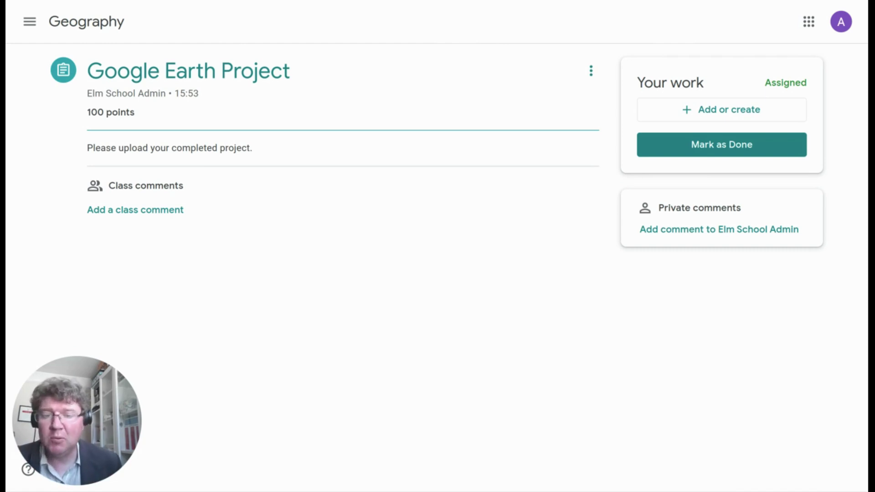
# Attach the 'Class Project' Google Earth file from Drive to your work on the assignment.
pyautogui.click(735, 109)
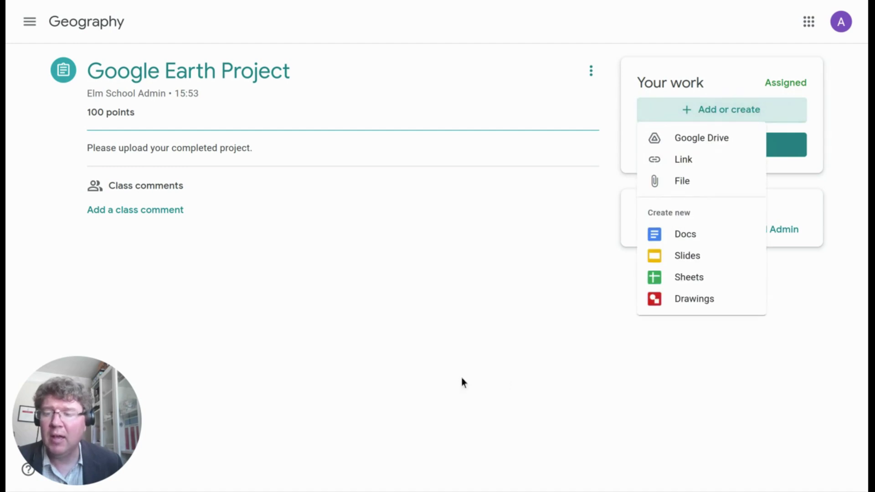
pyautogui.click(725, 148)
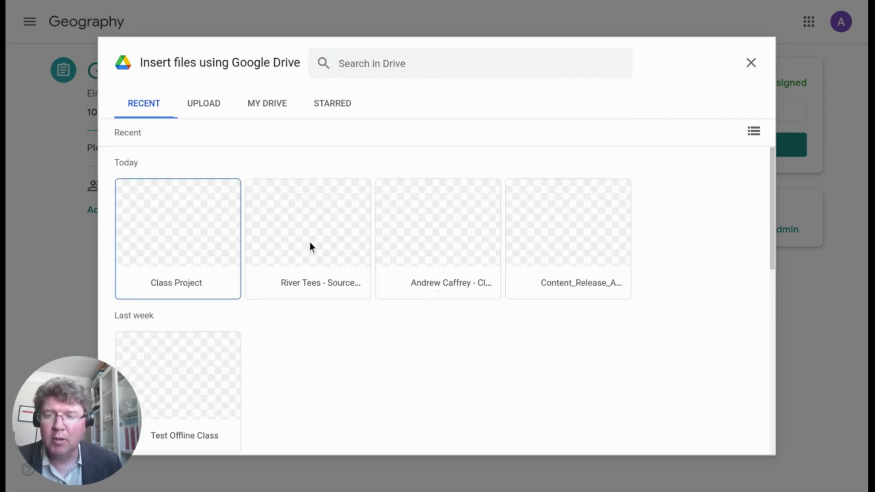
pyautogui.click(195, 225)
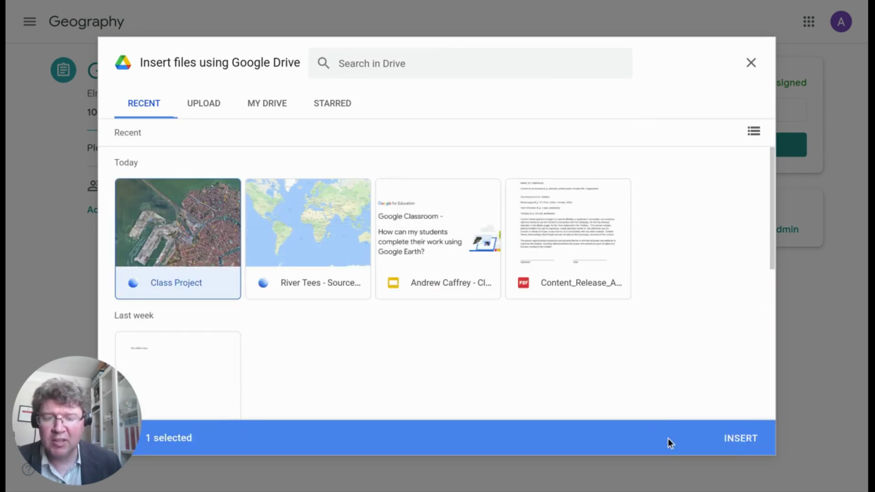
pyautogui.click(757, 444)
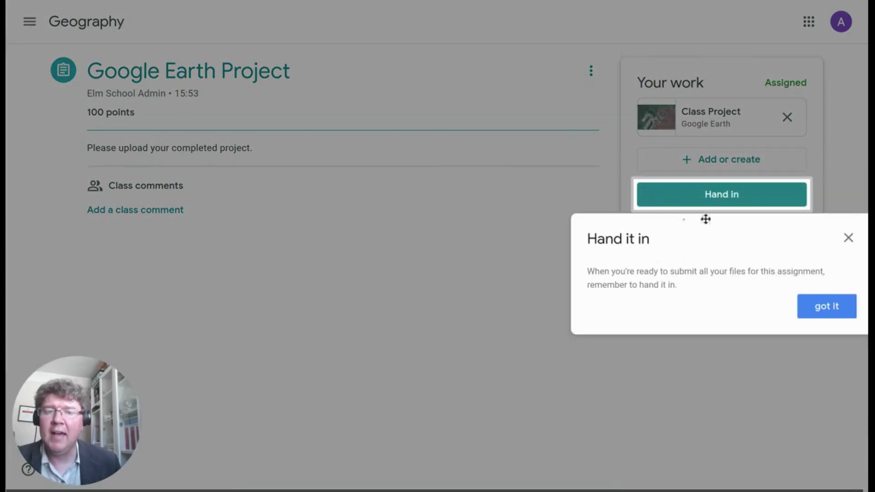
pyautogui.click(849, 236)
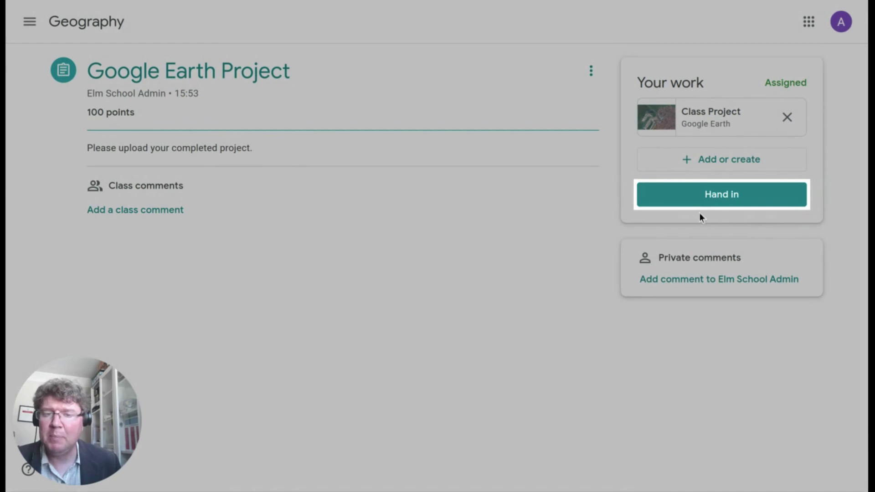